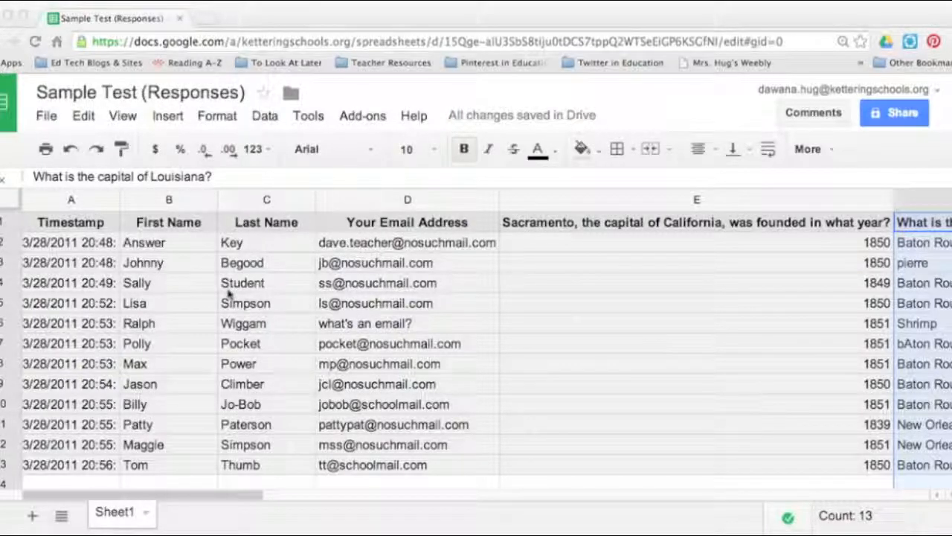
# Search the available spreadsheet add-ons for "flubaroo"
pyautogui.hscroll(10, 228, 294)
pyautogui.hscroll(-10, 229, 295)
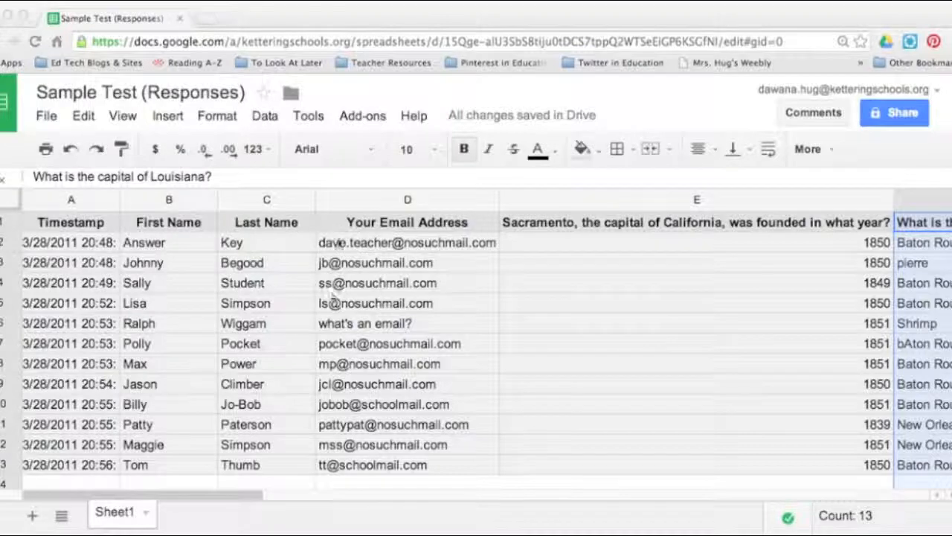
pyautogui.click(364, 117)
pyautogui.click(381, 148)
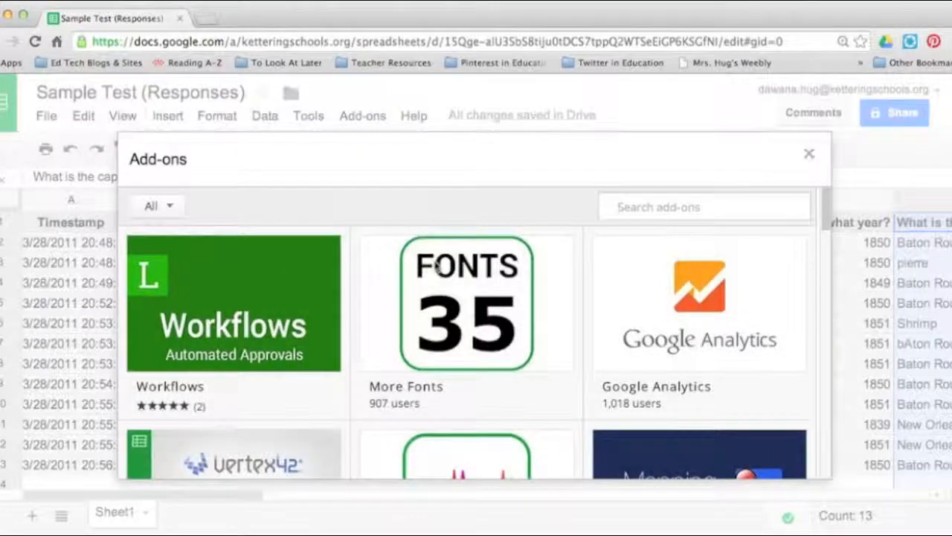
pyautogui.write('fl')
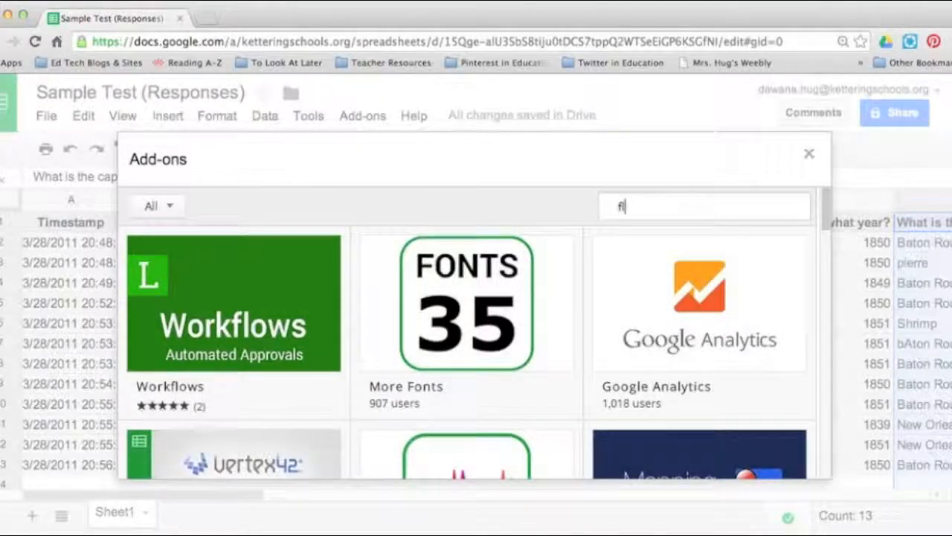
pyautogui.write('ubaroo')
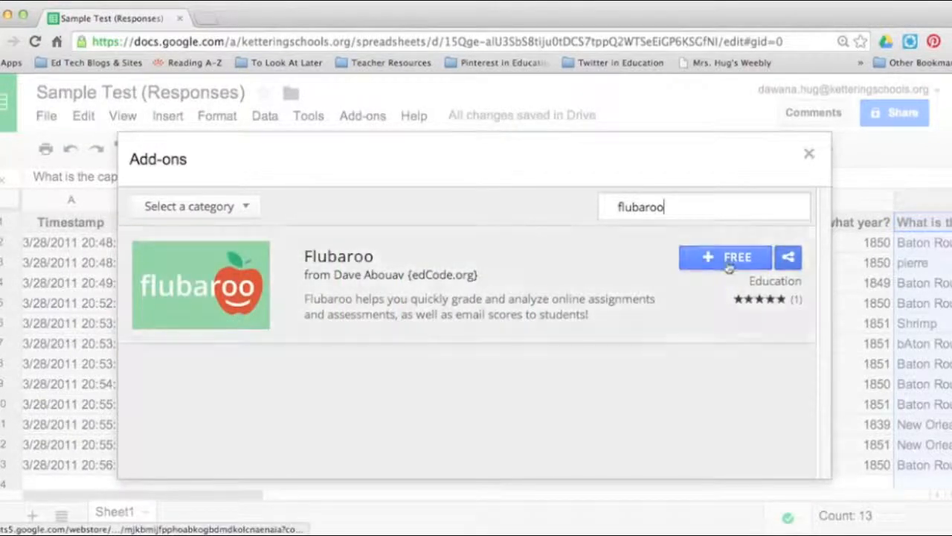
# Install the free Flubaroo add-on, accept its requested permissions and dismiss its introductory message
pyautogui.click(728, 265)
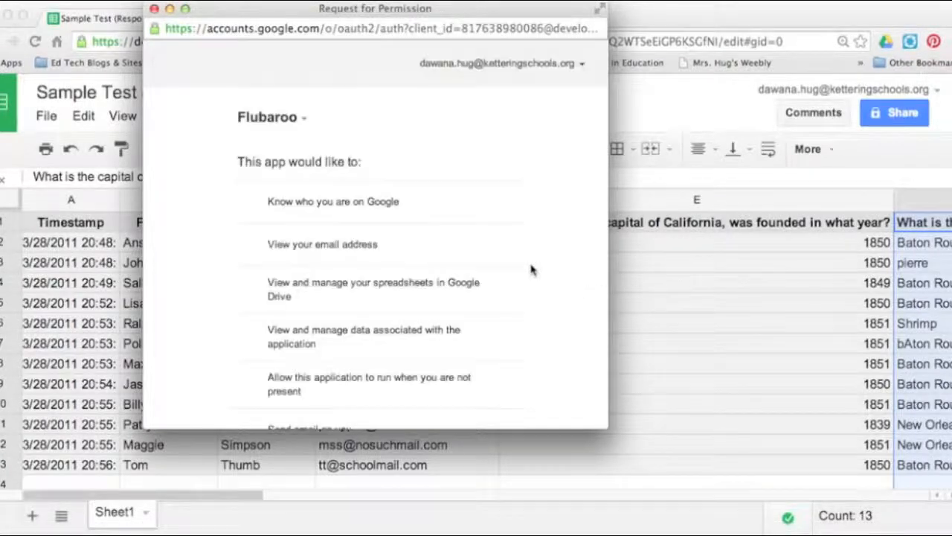
pyautogui.scroll(-5, 530, 269)
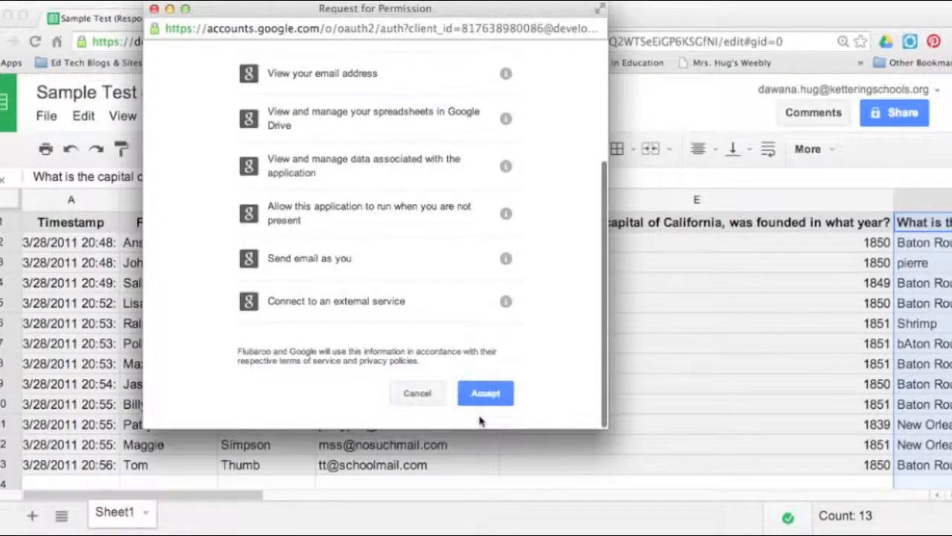
pyautogui.click(484, 395)
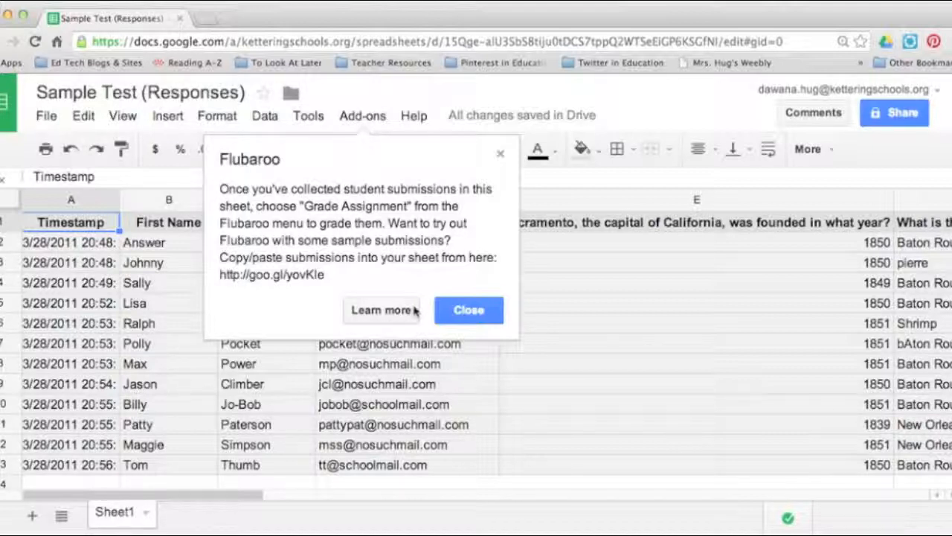
pyautogui.click(468, 311)
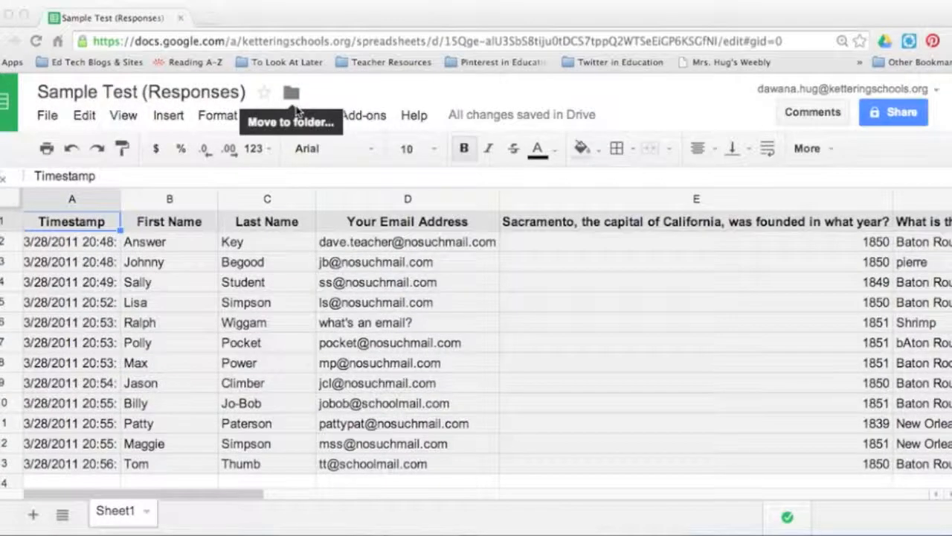
pyautogui.click(376, 117)
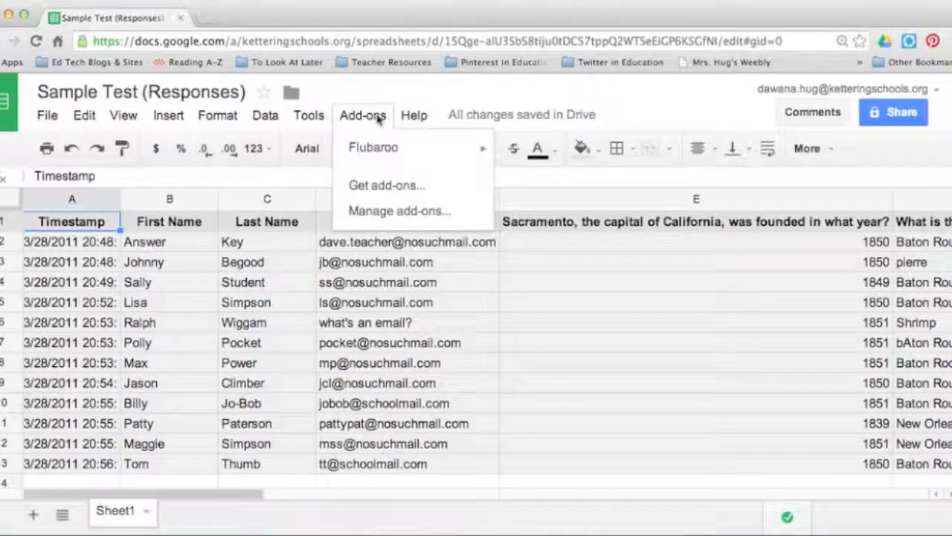
pyautogui.moveTo(410, 151)
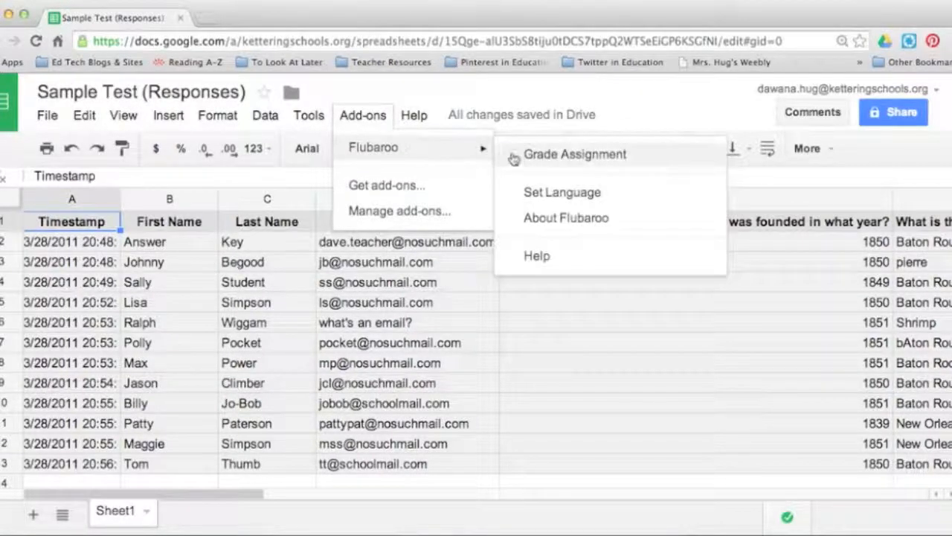
pyautogui.click(634, 96)
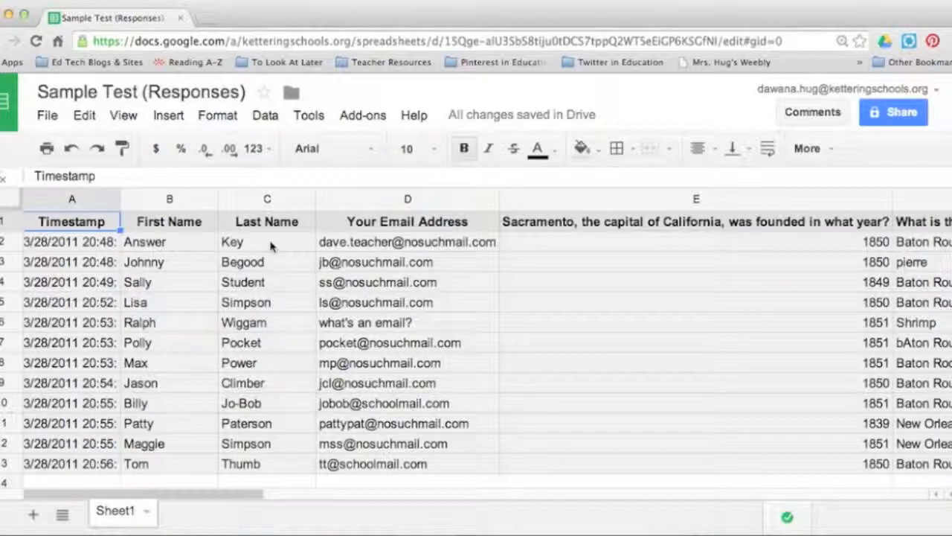
pyautogui.click(232, 495)
pyautogui.moveTo(233, 495); pyautogui.dragTo(269, 494)
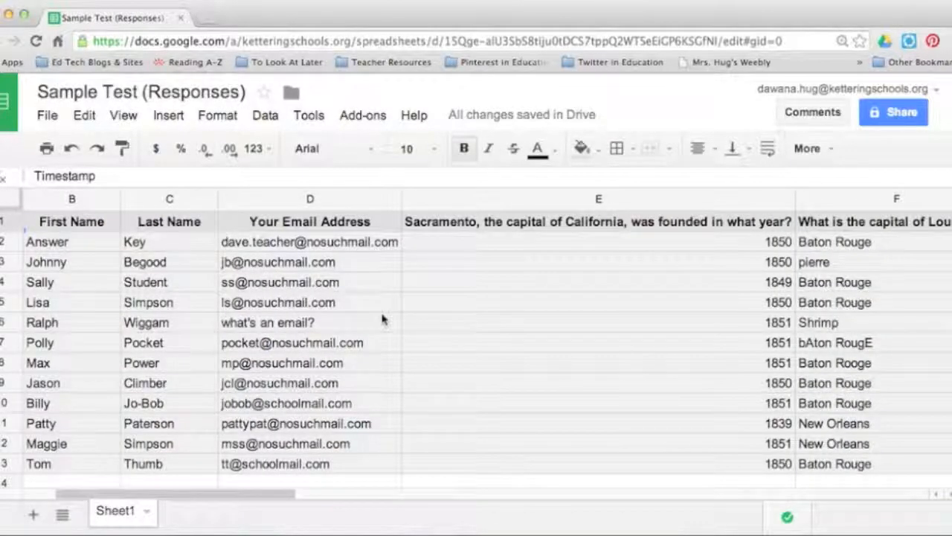
pyautogui.moveTo(269, 495); pyautogui.dragTo(147, 520)
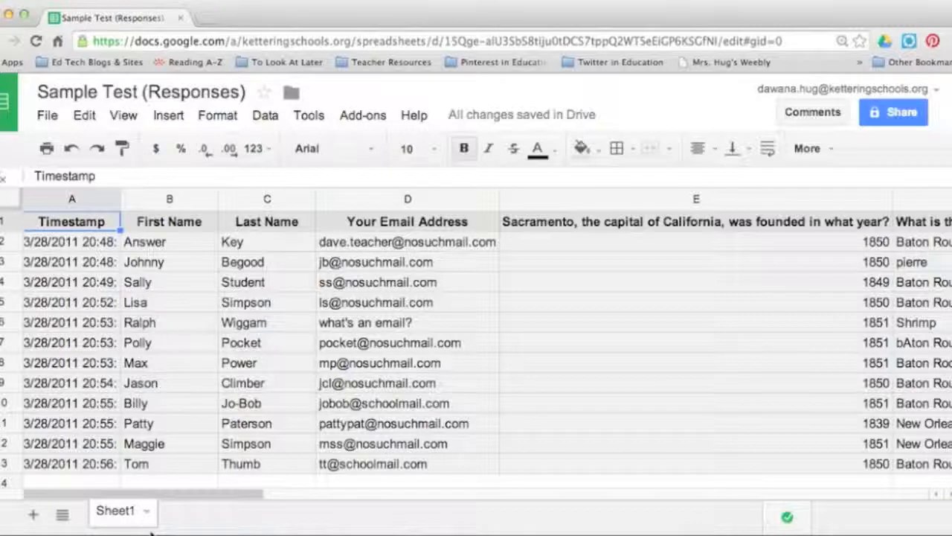
# Start Flubaroo's Grade Assignment on the test responses
pyautogui.click(364, 117)
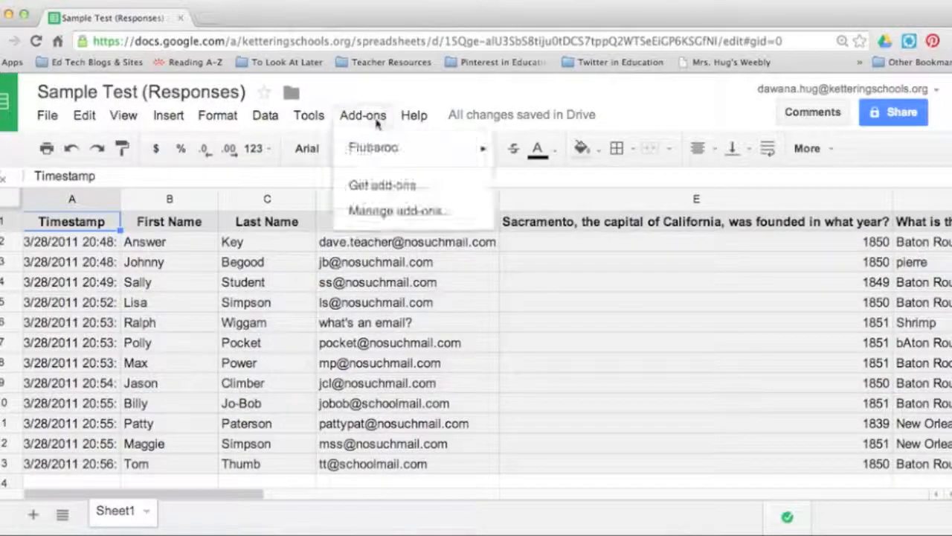
pyautogui.moveTo(410, 154)
pyautogui.click(510, 154)
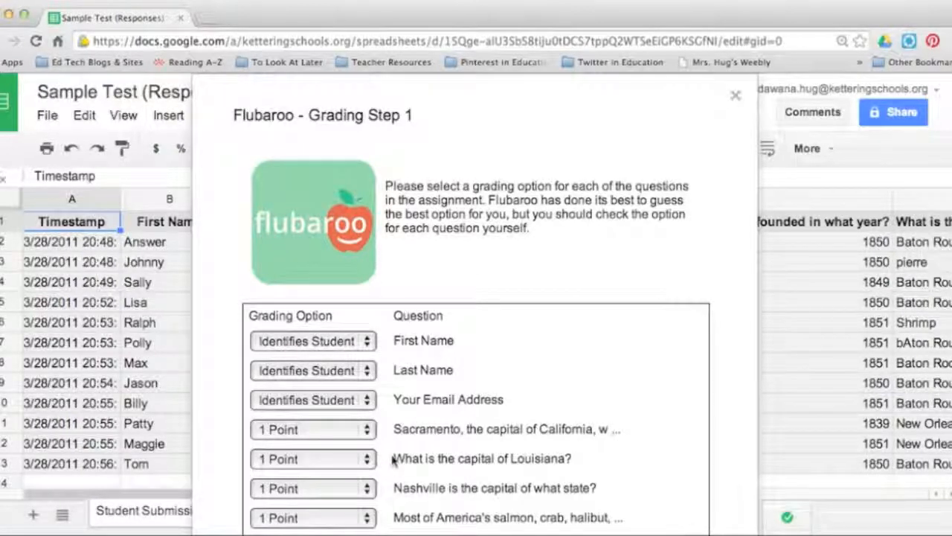
# Set the grading option of the Sacramento, Louisiana, Nashville and salmon questions to 2 Points each and continue to Grading Step 2
pyautogui.click(372, 428)
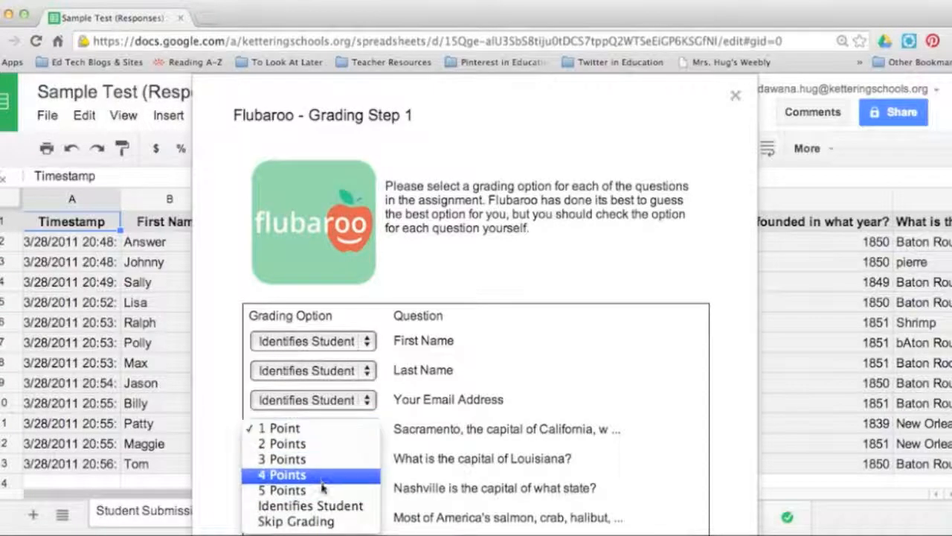
pyautogui.click(418, 447)
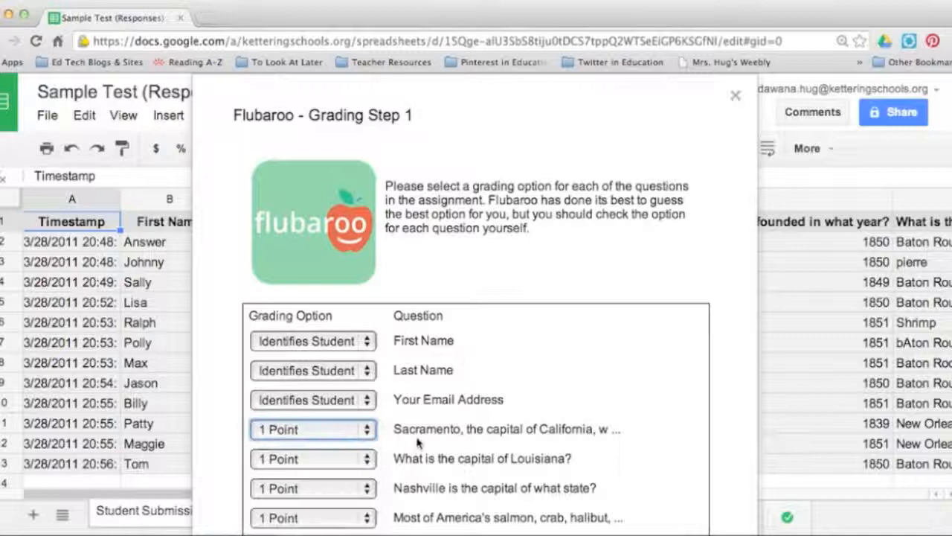
pyautogui.click(360, 440)
pyautogui.click(360, 442)
pyautogui.click(360, 458)
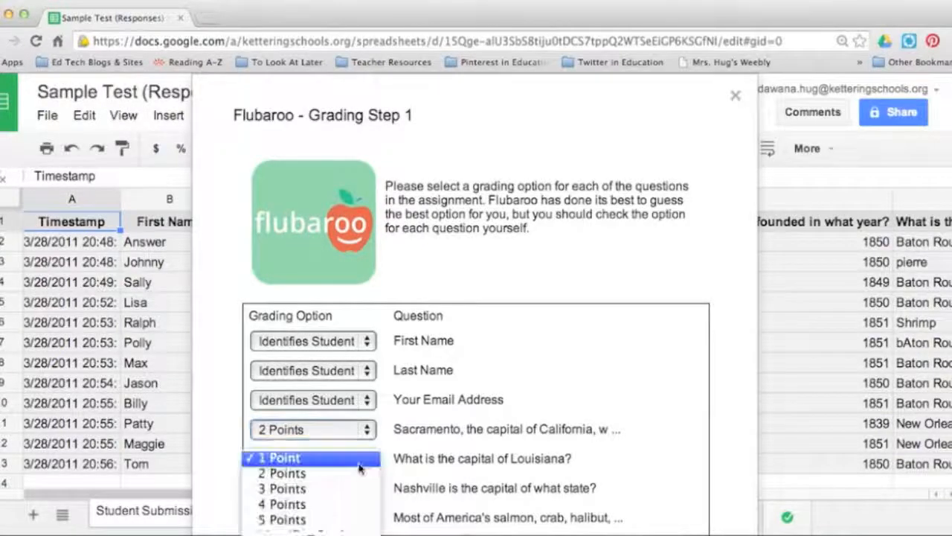
pyautogui.click(360, 473)
pyautogui.click(360, 487)
pyautogui.click(360, 504)
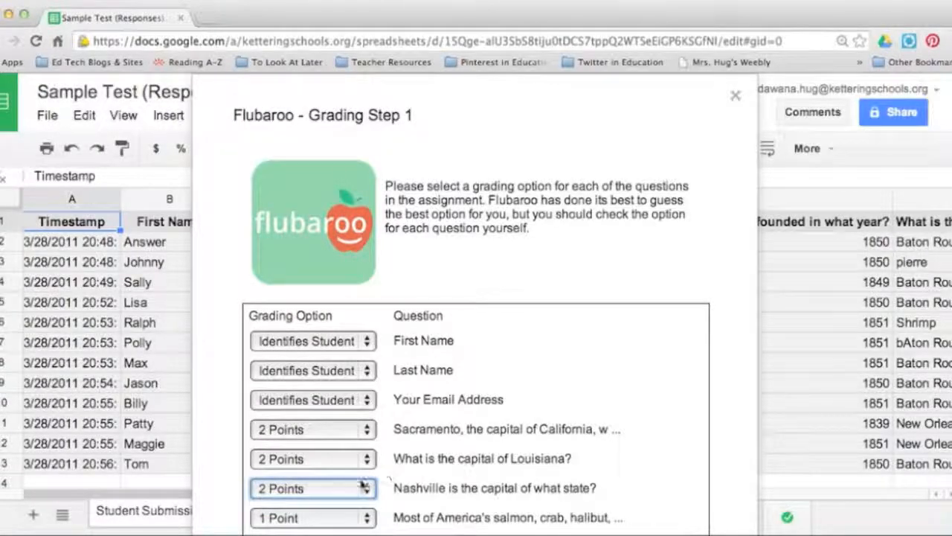
pyautogui.click(328, 518)
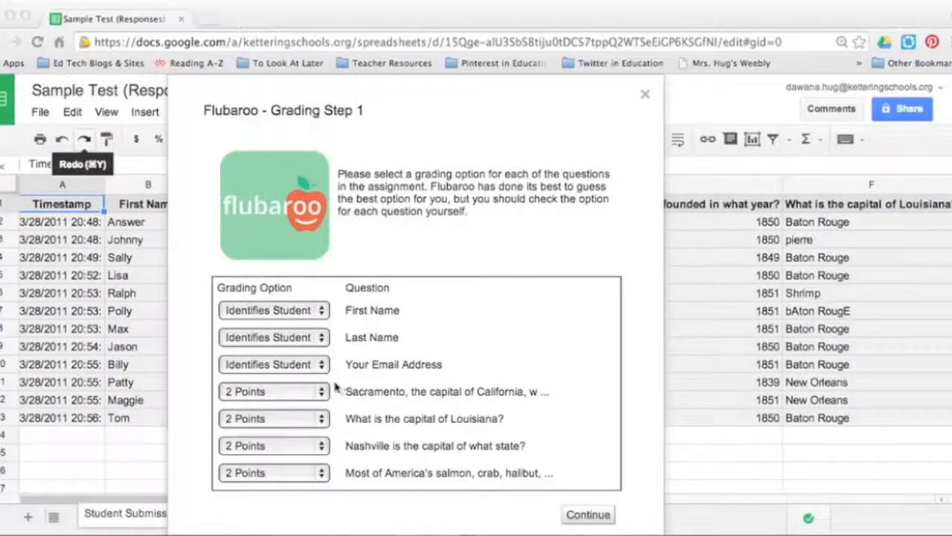
pyautogui.click(318, 445)
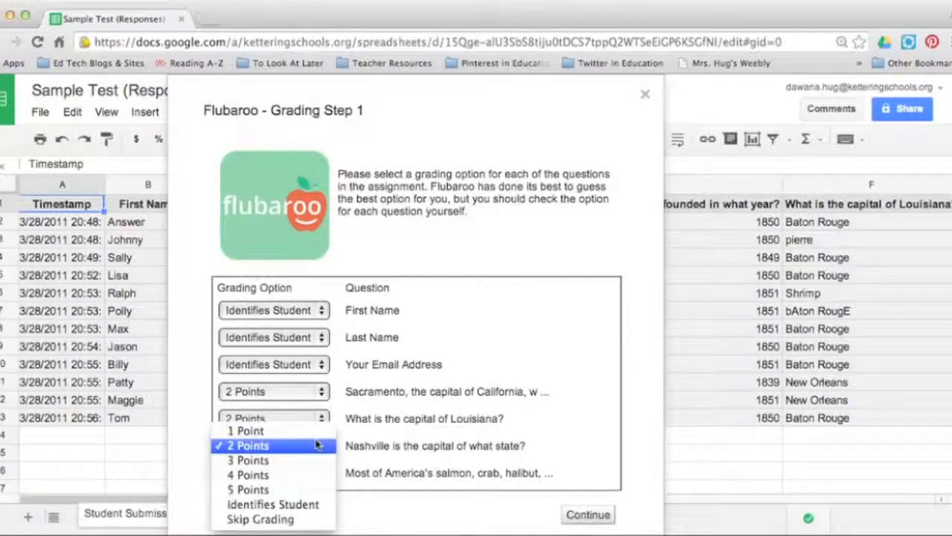
pyautogui.click(436, 473)
pyautogui.click(578, 515)
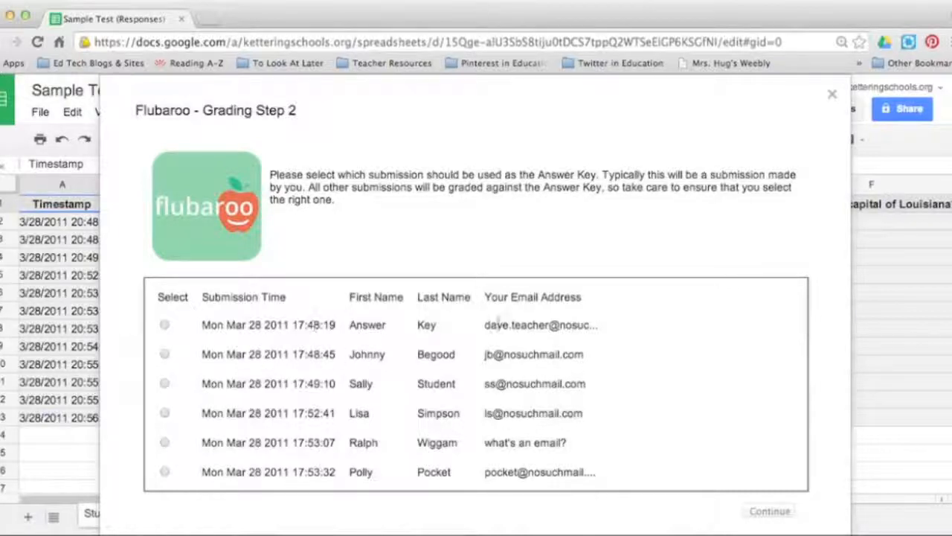
# Use the first submission, named Answer Key, as the answer key, run the grading and view the grades
pyautogui.click(164, 324)
pyautogui.scroll(-1, 277, 385)
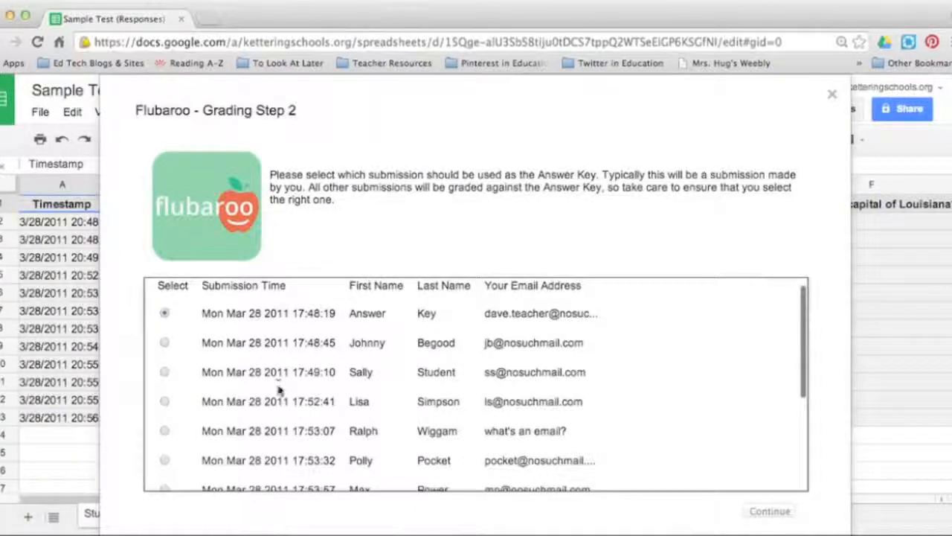
pyautogui.scroll(-5, 277, 385)
pyautogui.click(770, 512)
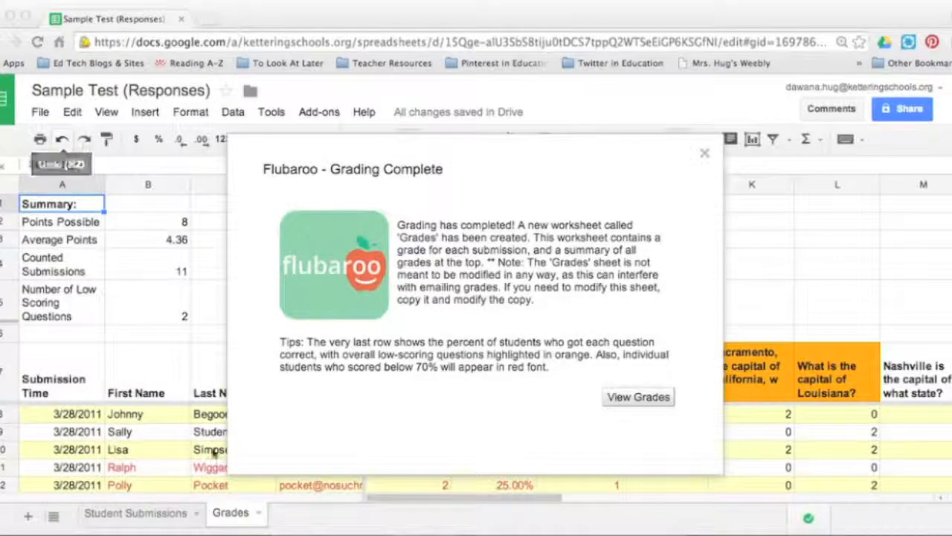
pyautogui.click(633, 399)
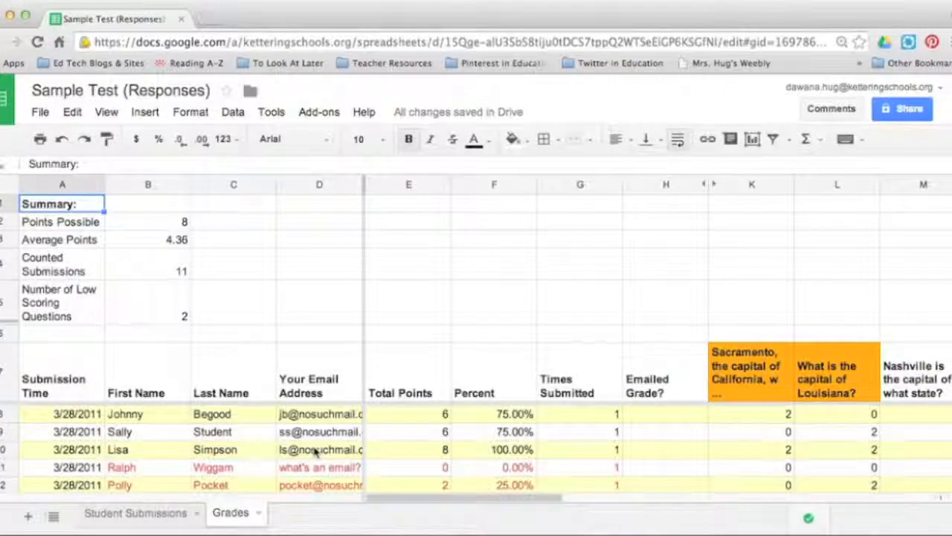
# Examine the Grades sheet's student totals and percentages, the per-question points and the percent-correct row at the end
pyautogui.scroll(-5, 313, 451)
pyautogui.scroll(5, 313, 452)
pyautogui.scroll(-5, 429, 430)
pyautogui.scroll(3, 428, 430)
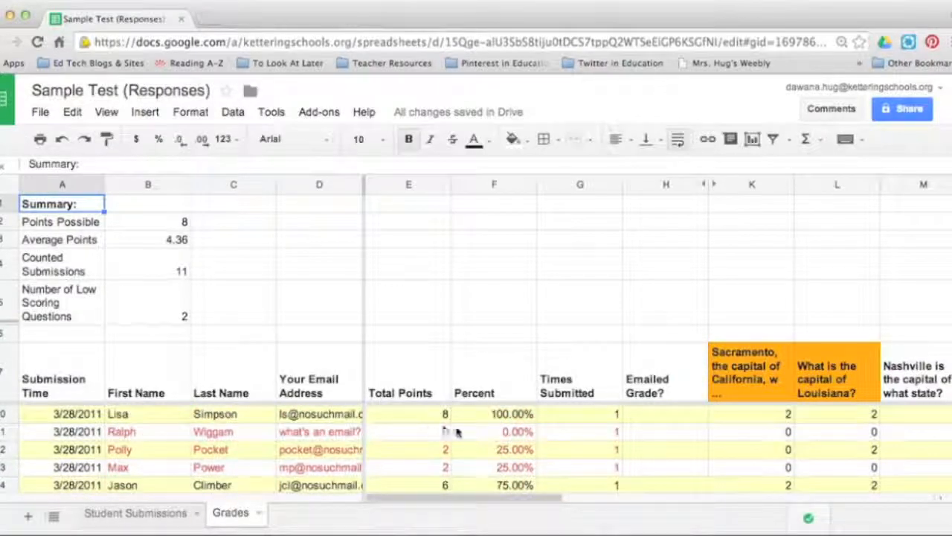
pyautogui.scroll(2, 435, 435)
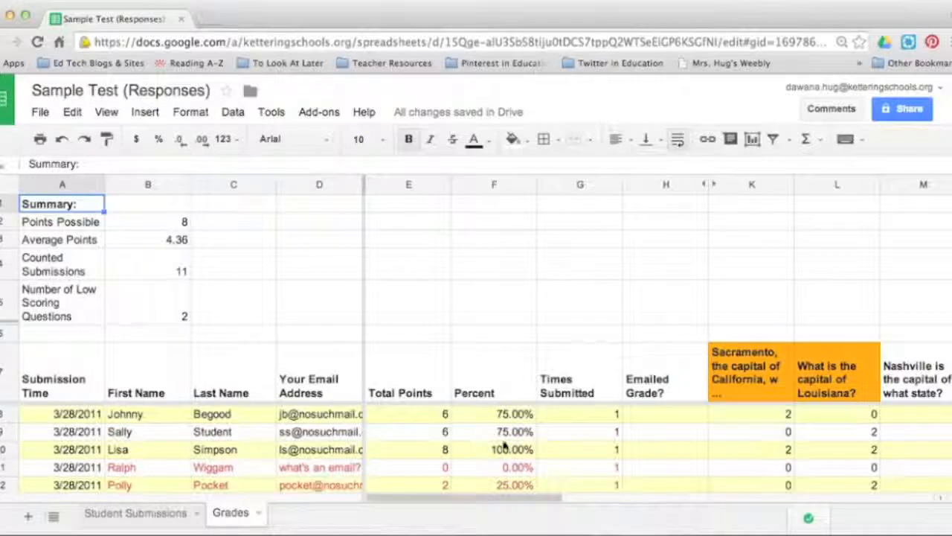
pyautogui.hscroll(2, 516, 435)
pyautogui.scroll(-3, 429, 444)
pyautogui.scroll(3, 429, 444)
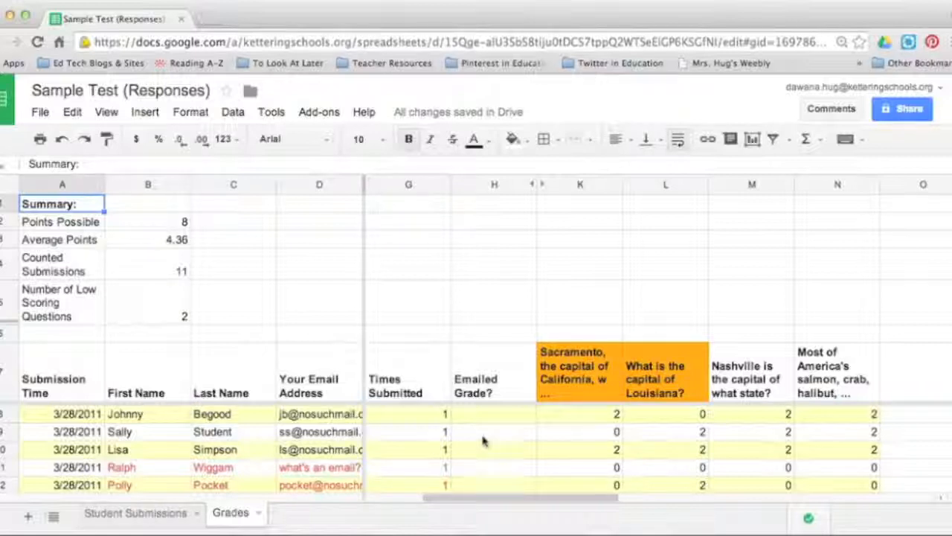
pyautogui.scroll(-4, 483, 441)
pyautogui.scroll(2, 482, 442)
pyautogui.scroll(2, 482, 441)
pyautogui.scroll(-3, 342, 435)
pyautogui.scroll(3, 341, 434)
pyautogui.moveTo(548, 497); pyautogui.dragTo(577, 497)
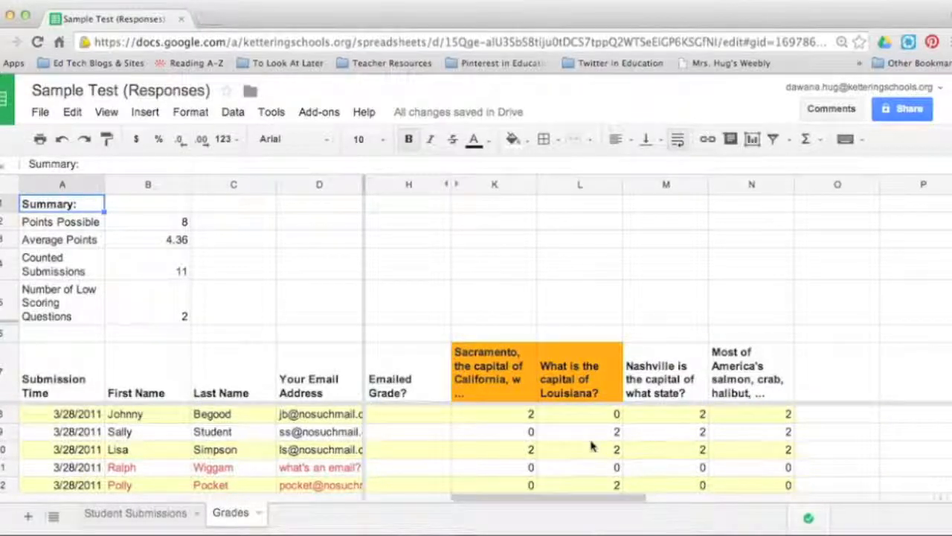
pyautogui.scroll(-4, 592, 445)
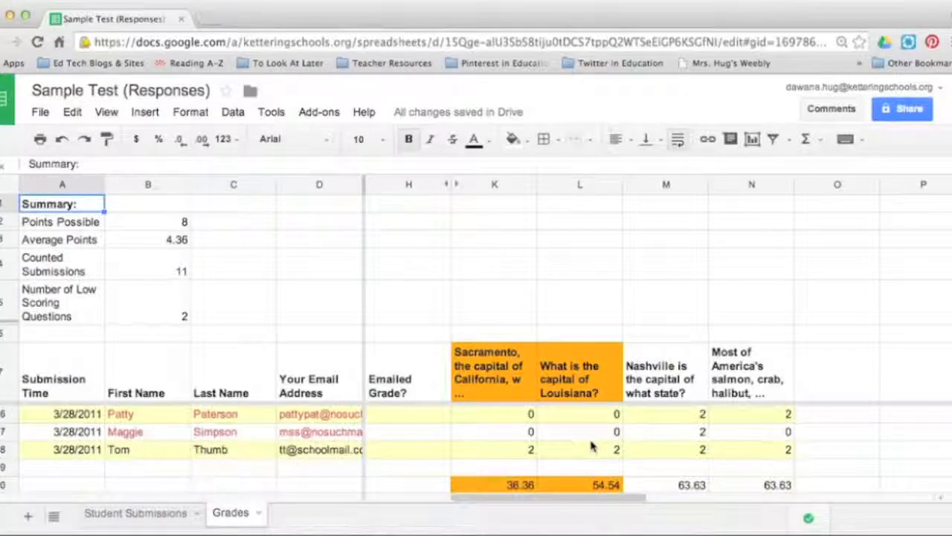
pyautogui.scroll(2, 592, 445)
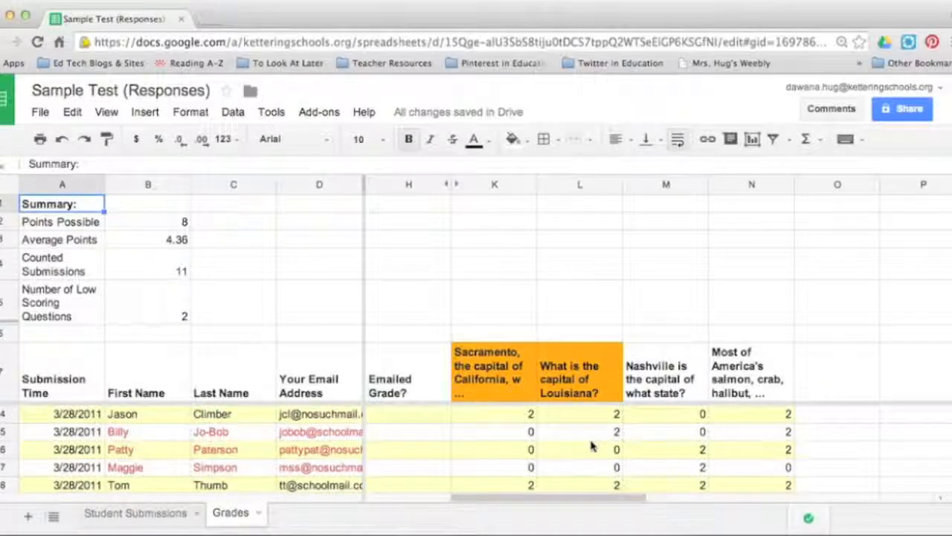
pyautogui.scroll(2, 592, 445)
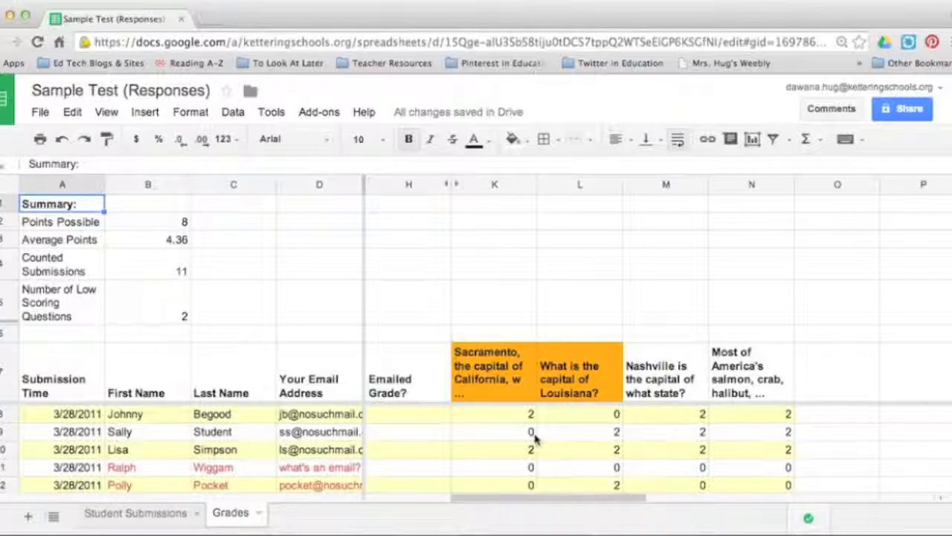
pyautogui.hscroll(-3, 534, 439)
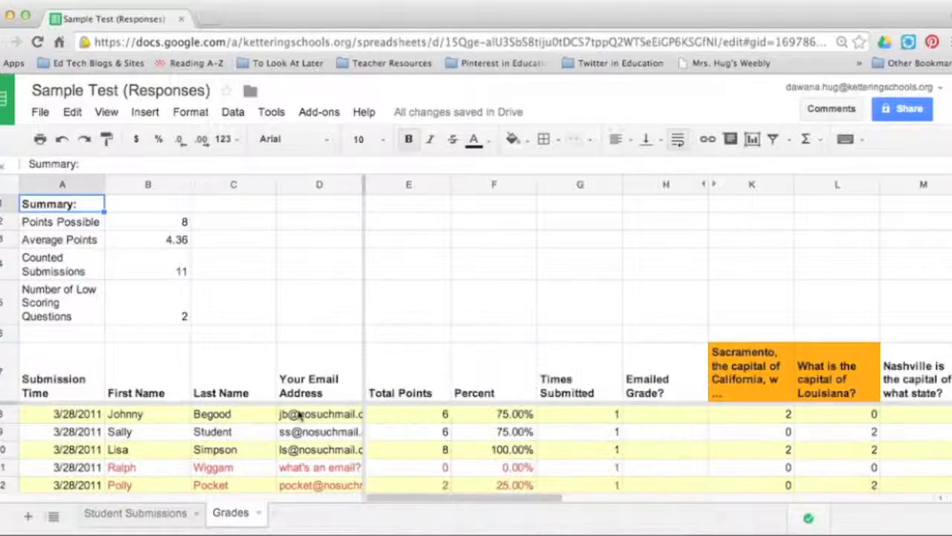
# Review the original answers to all questions on the Student Submissions sheet, and return to the Grades sheet
pyautogui.click(172, 523)
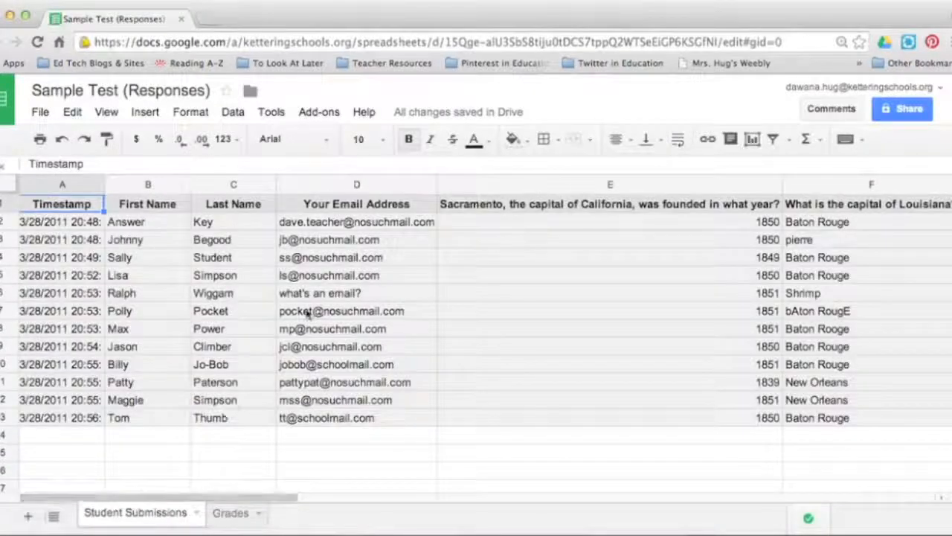
pyautogui.hscroll(5, 306, 313)
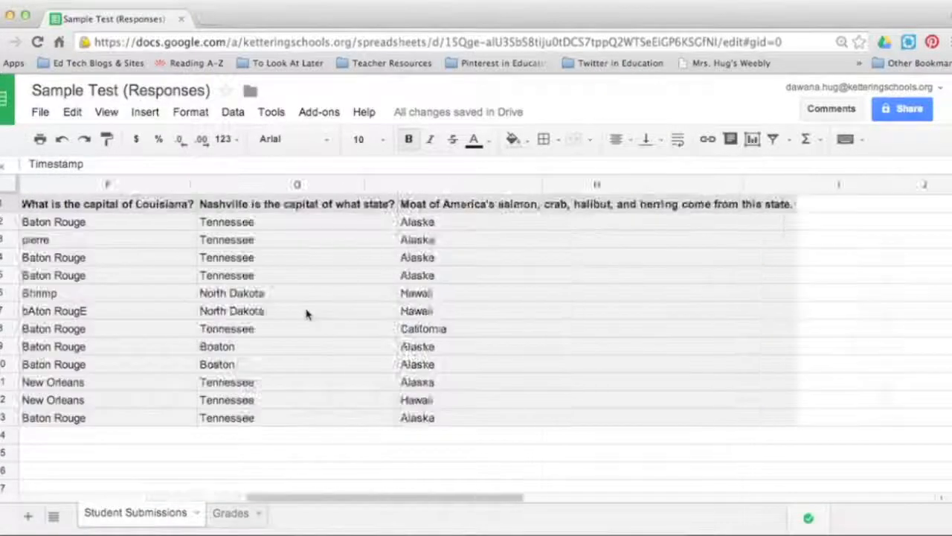
pyautogui.hscroll(-5, 307, 314)
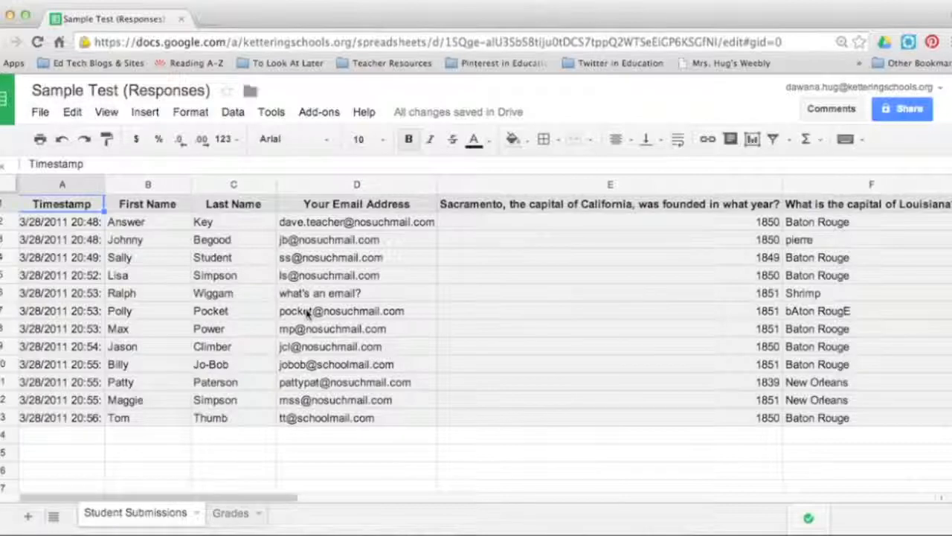
pyautogui.hscroll(5, 307, 313)
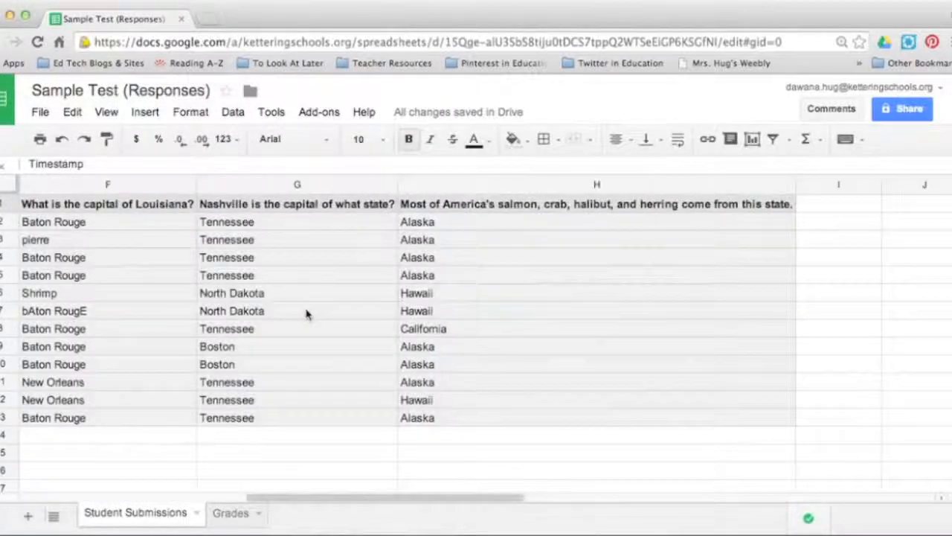
pyautogui.hscroll(-5, 307, 314)
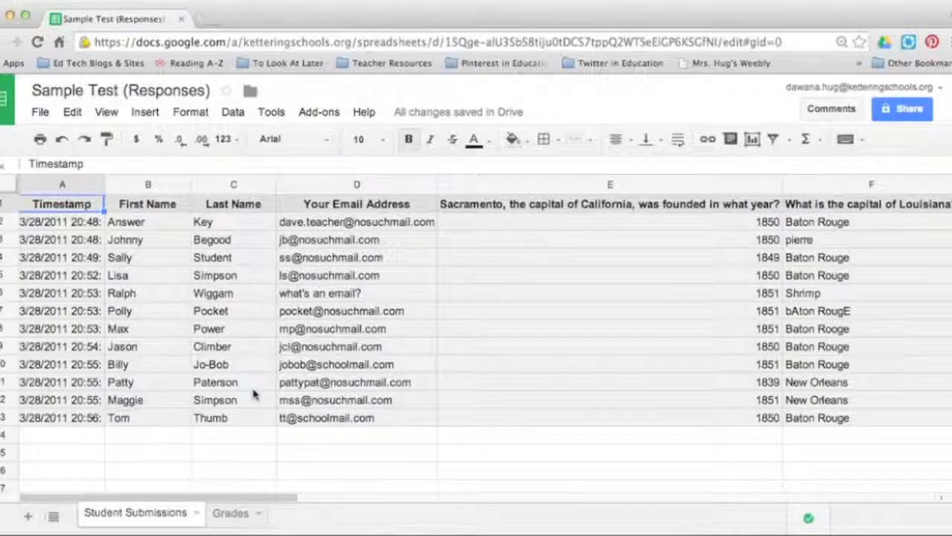
pyautogui.click(231, 513)
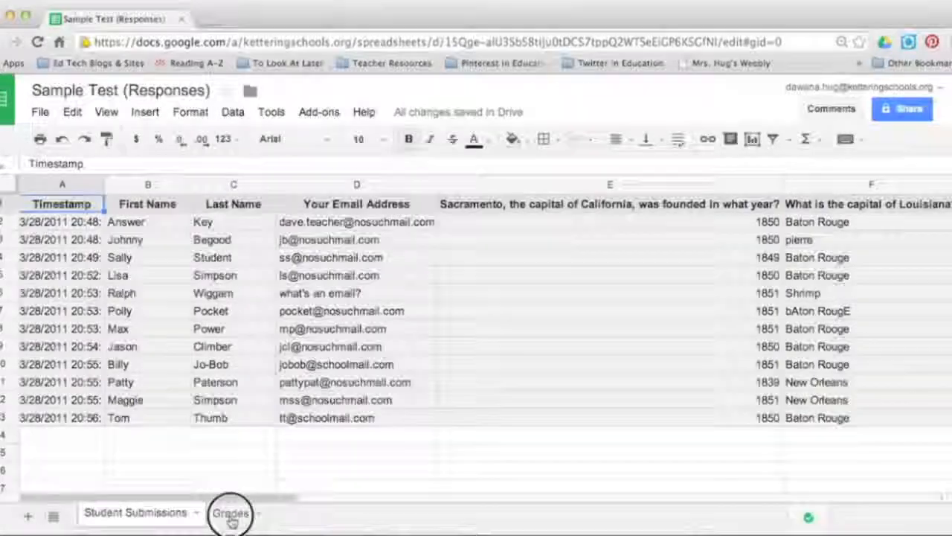